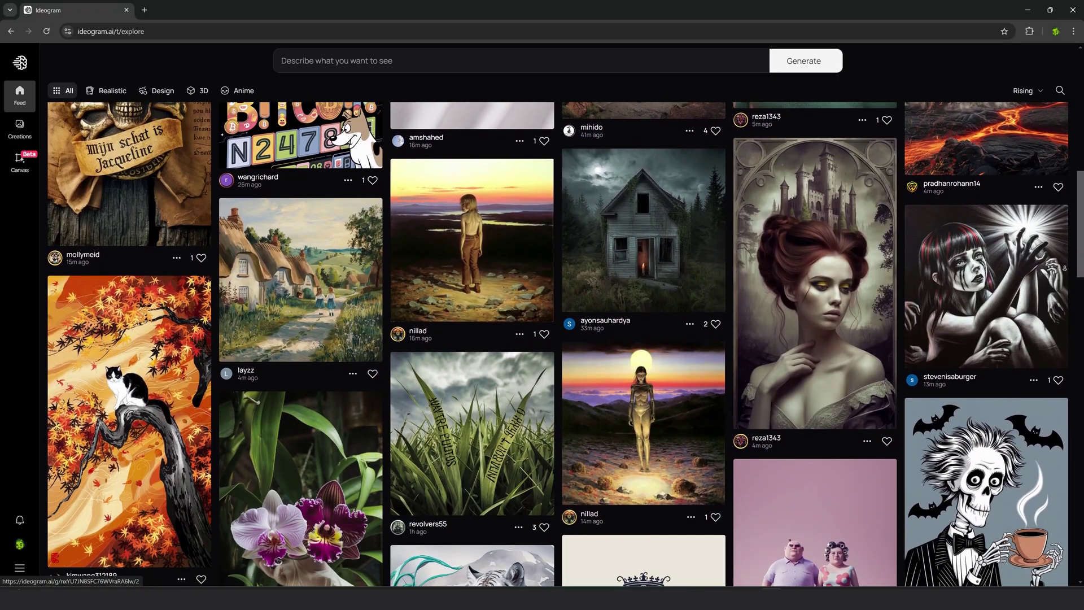
Step: Refresh the Explore feed
key("F5")
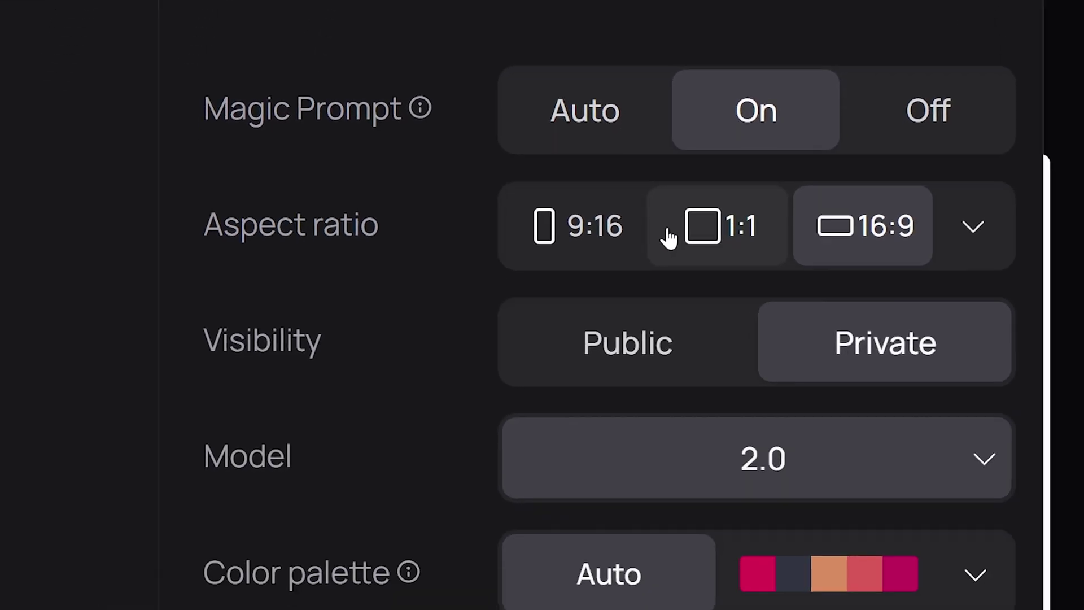
left_click(997, 442)
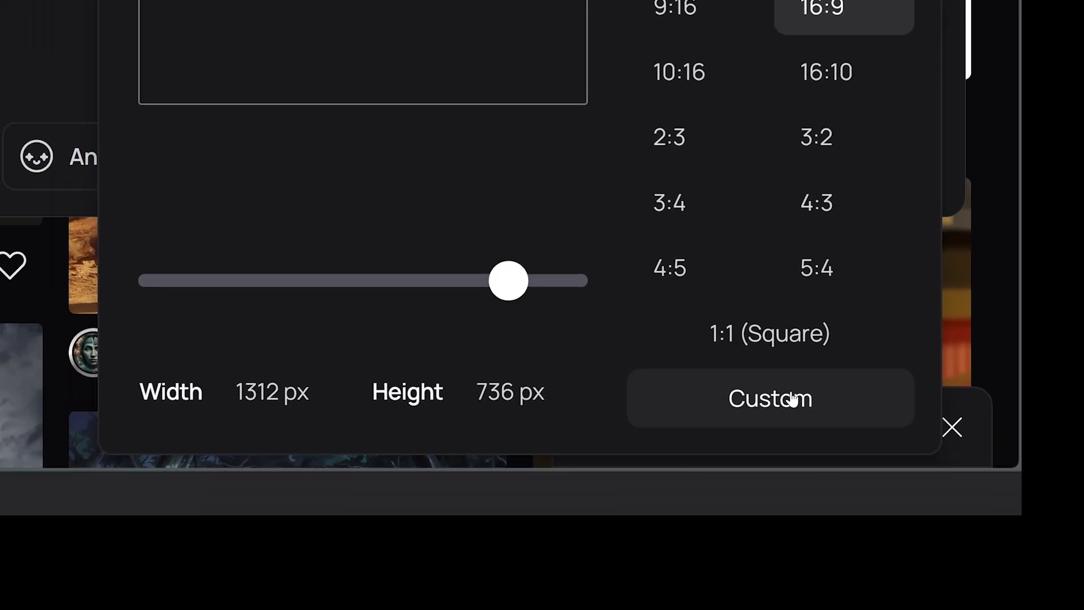
left_click(791, 396)
left_click(764, 398)
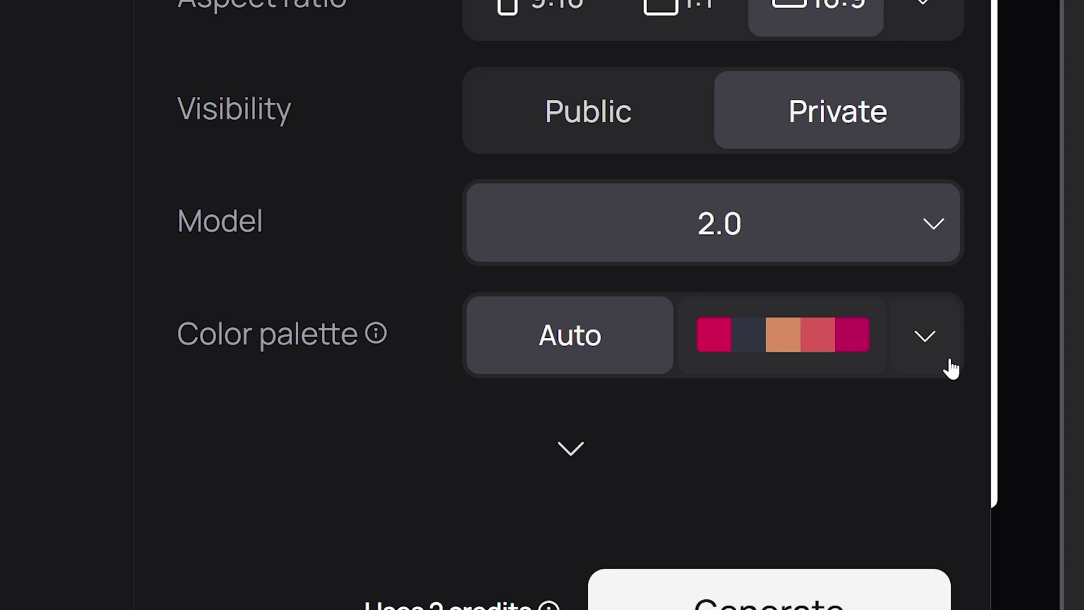
left_click(718, 415)
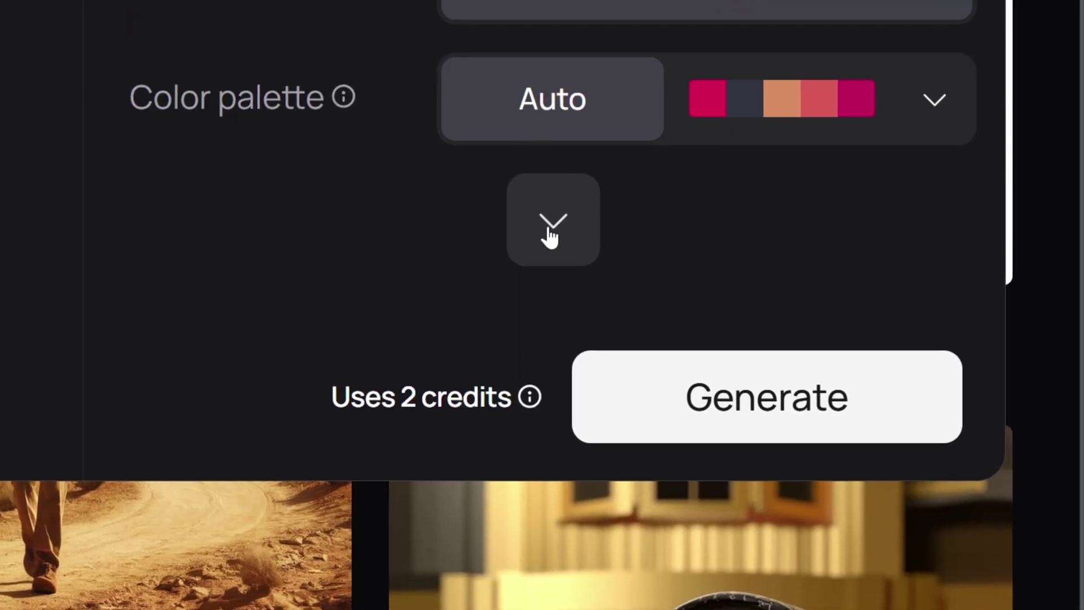
left_click(543, 251)
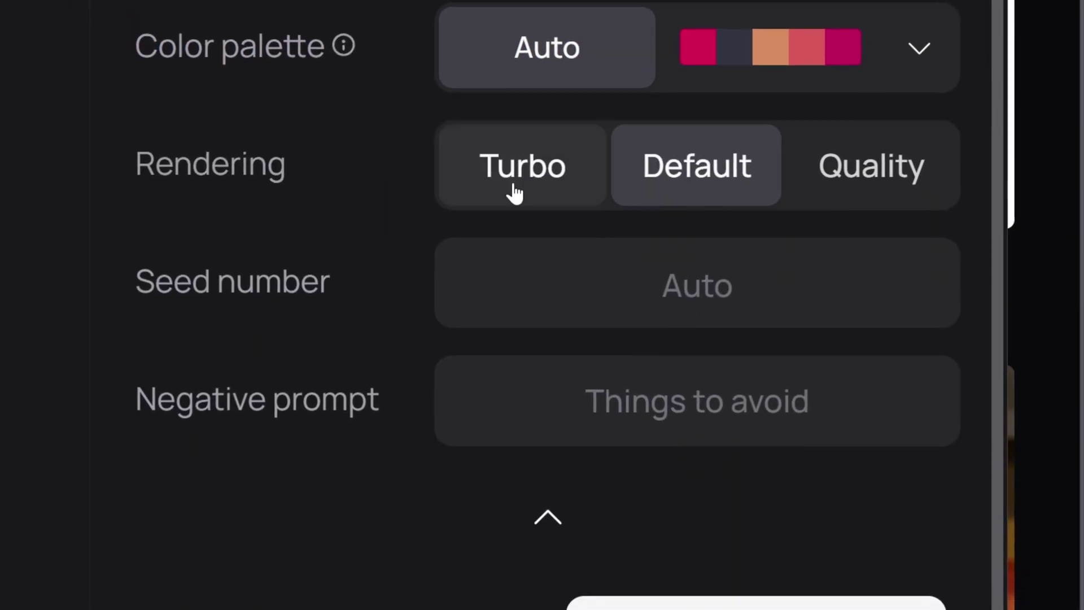
left_click(510, 221)
left_click(734, 155)
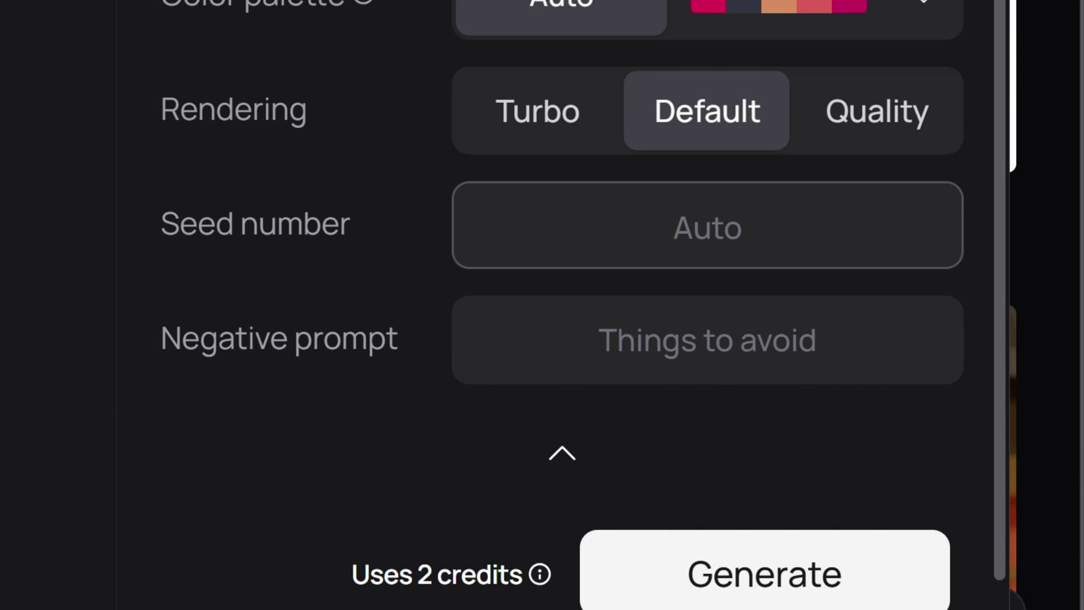
left_click(471, 325)
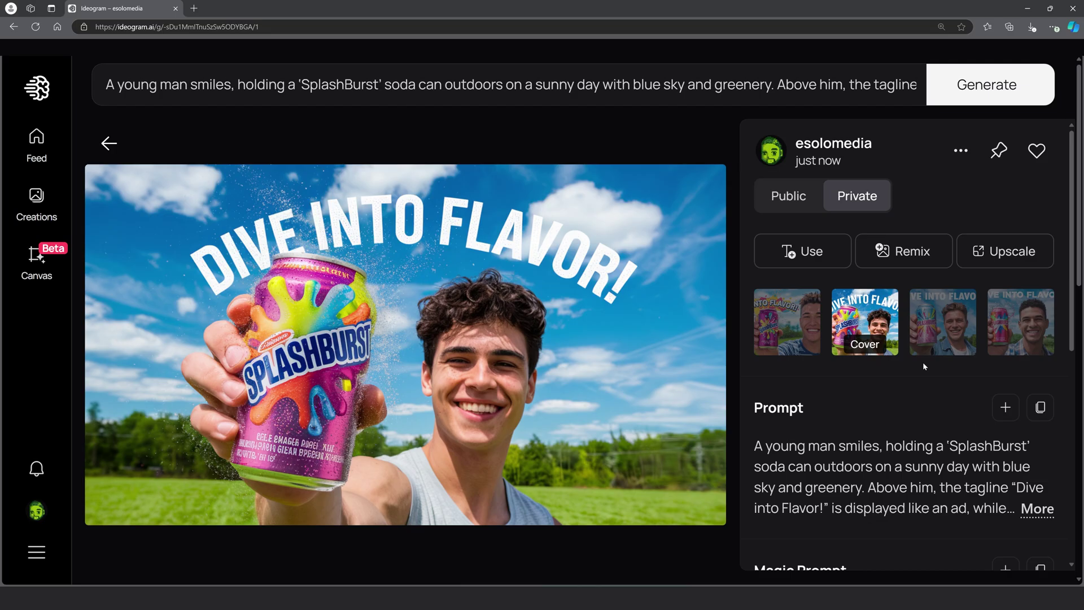
Step: Compare the SplashBurst ad variations by viewing the third image
left_click(929, 350)
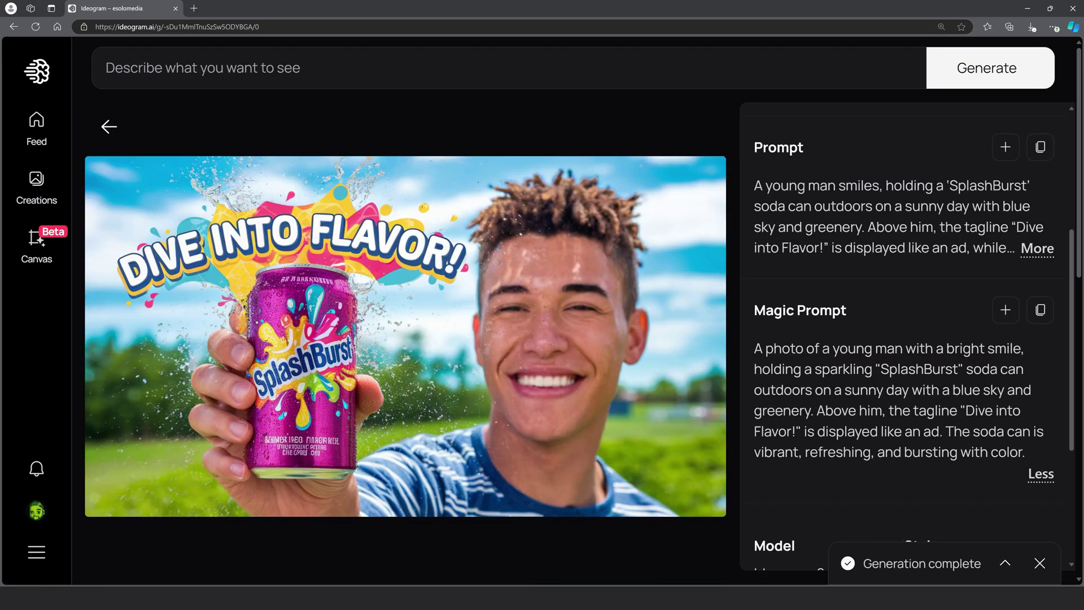
scroll(828, 406, "up", 4)
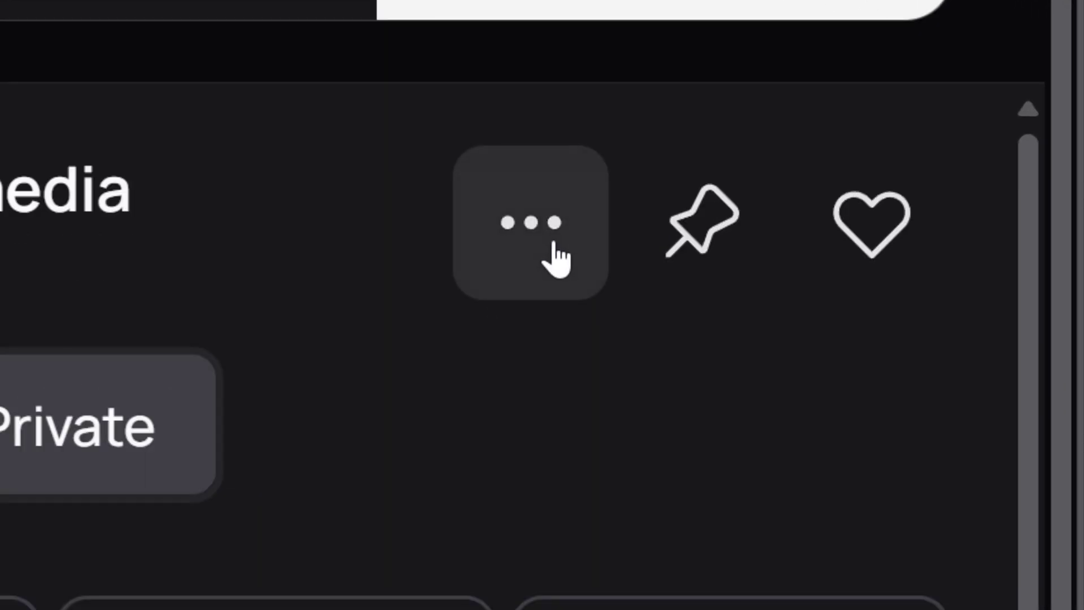
Step: Open the chosen soda ad image in the canvas editor and select it
left_click(559, 259)
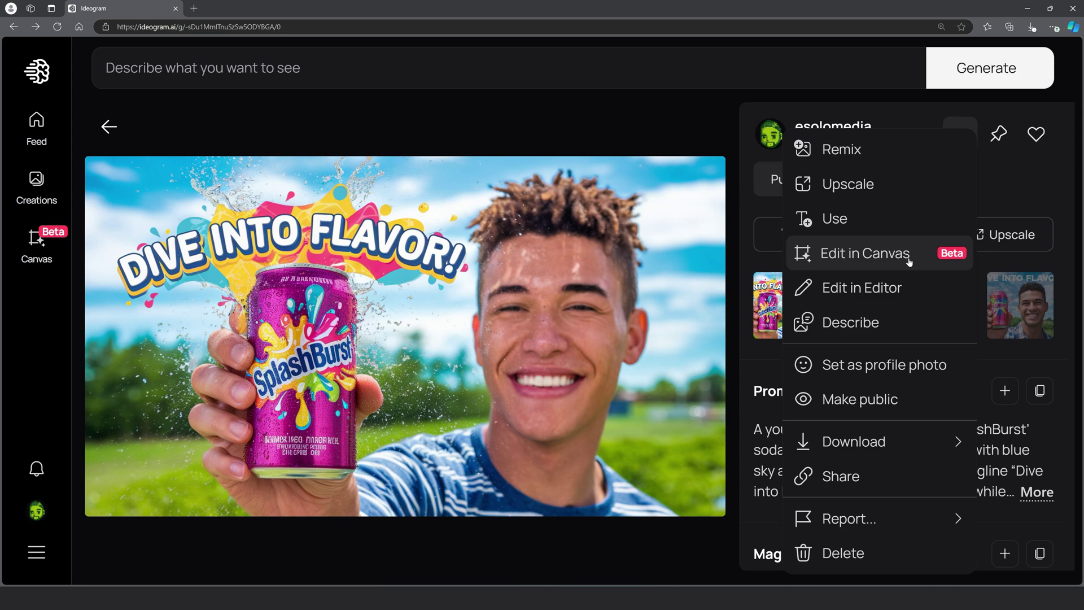
left_click(648, 299)
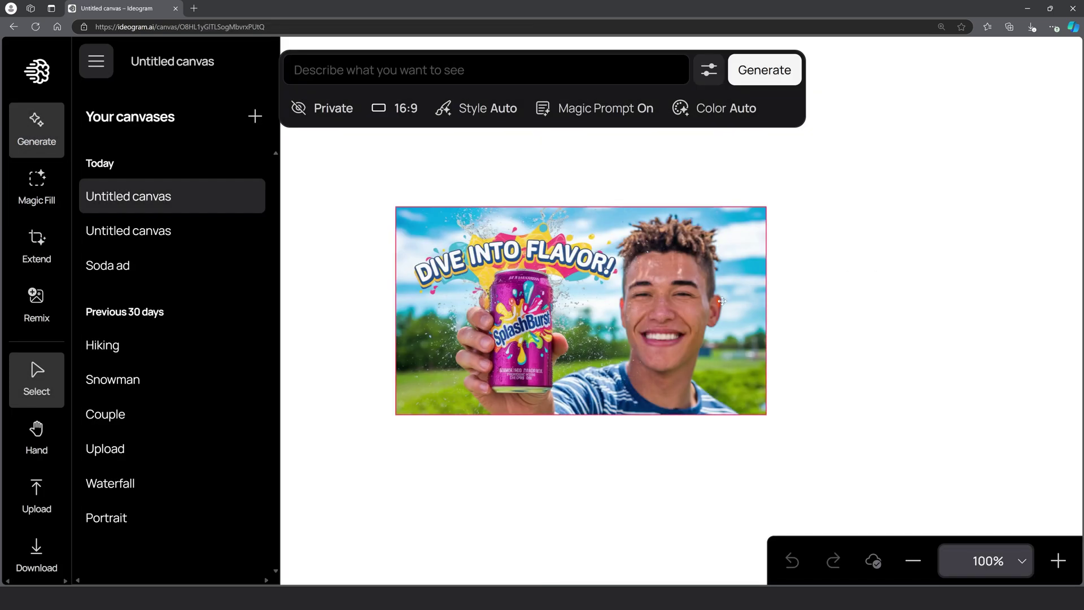
left_click(690, 300)
Step: Rename the canvas to 'Soda Ad'
left_click(96, 61)
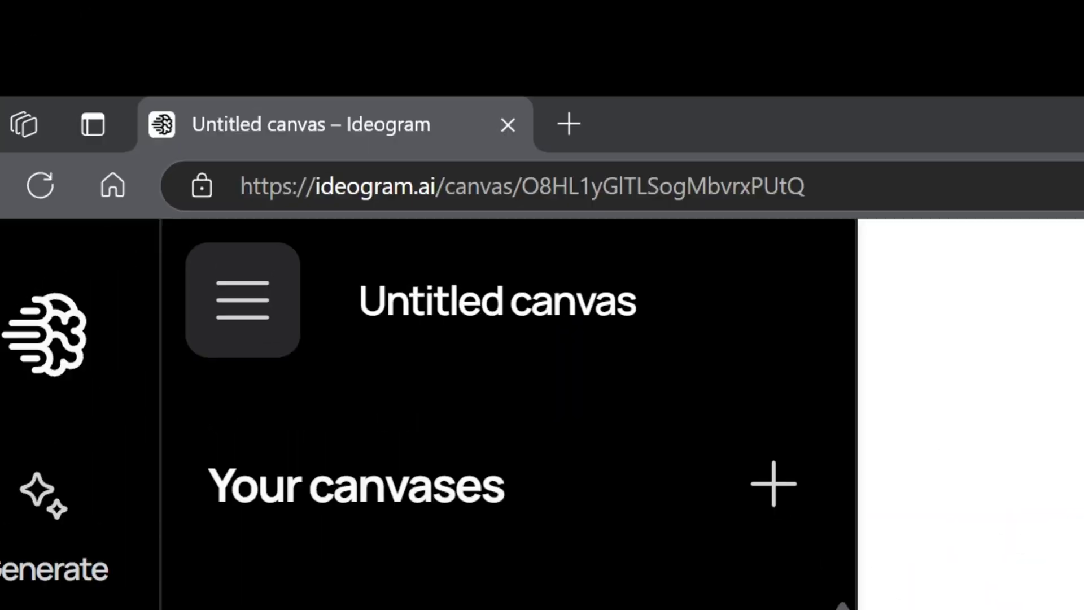
left_click(471, 65)
type("Soda Ad")
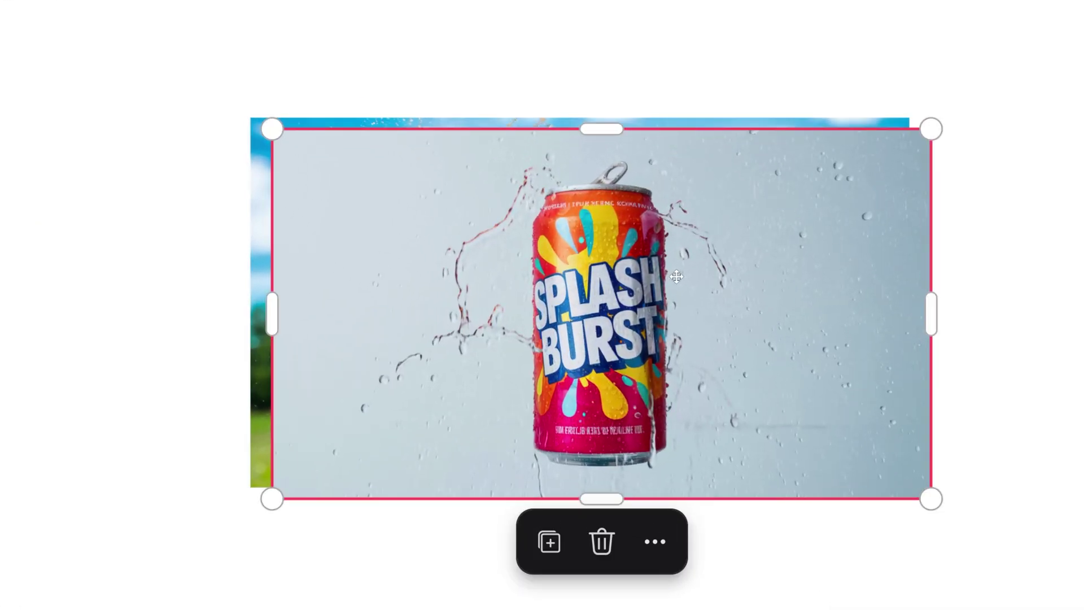
Step: Move the splashing SplashBurst can photo against the ad and send it behind
left_click_drag(455, 199, 631, 481)
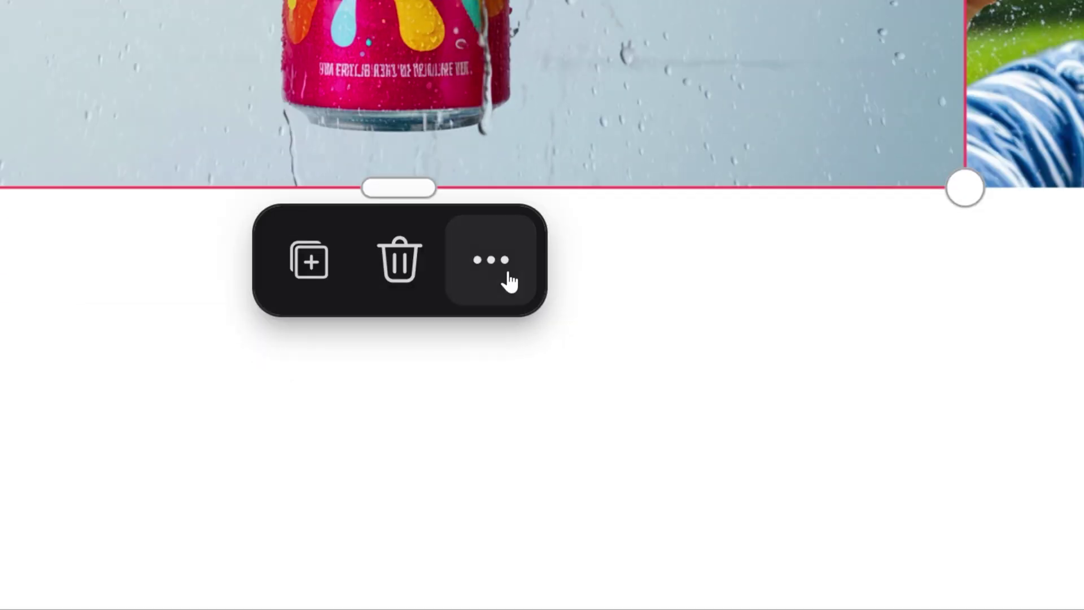
left_click(494, 536)
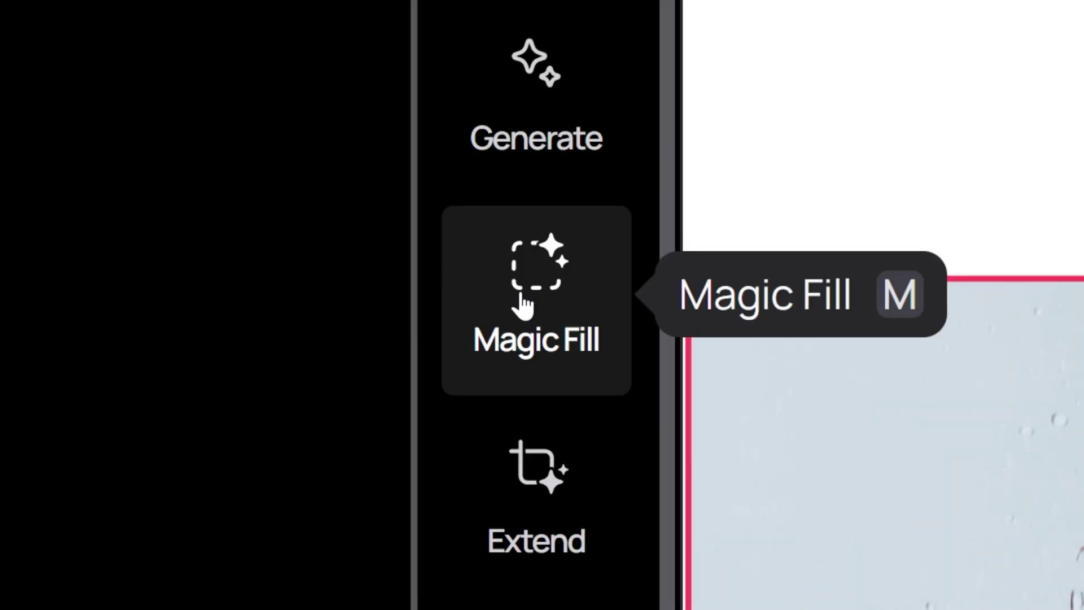
Step: Start Magic Fill and stretch the frame from the left can photo to the man's hand
left_click(524, 304)
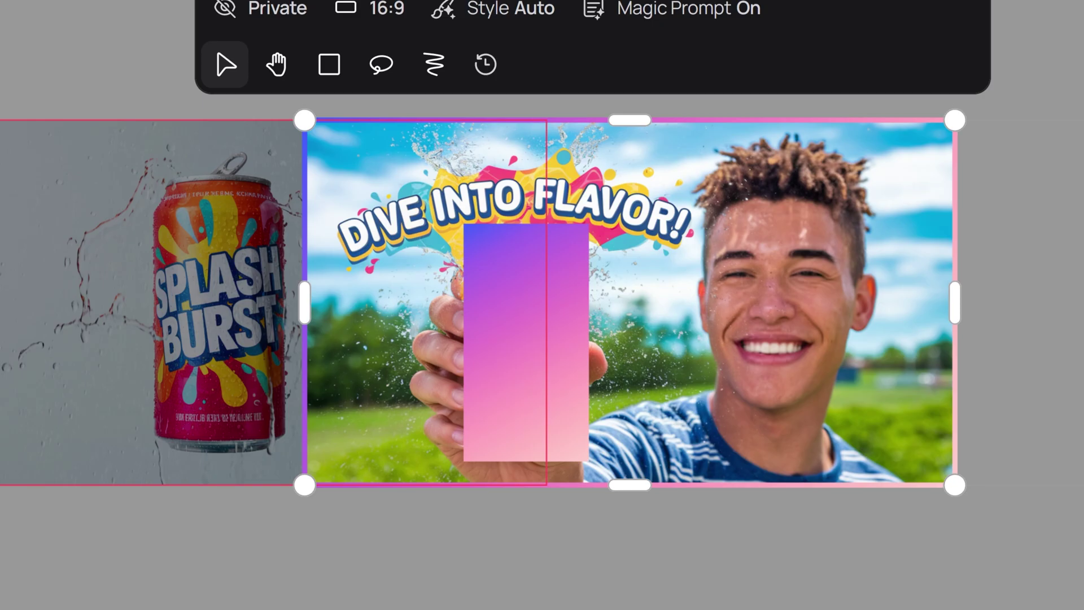
left_click_drag(305, 303, 137, 294)
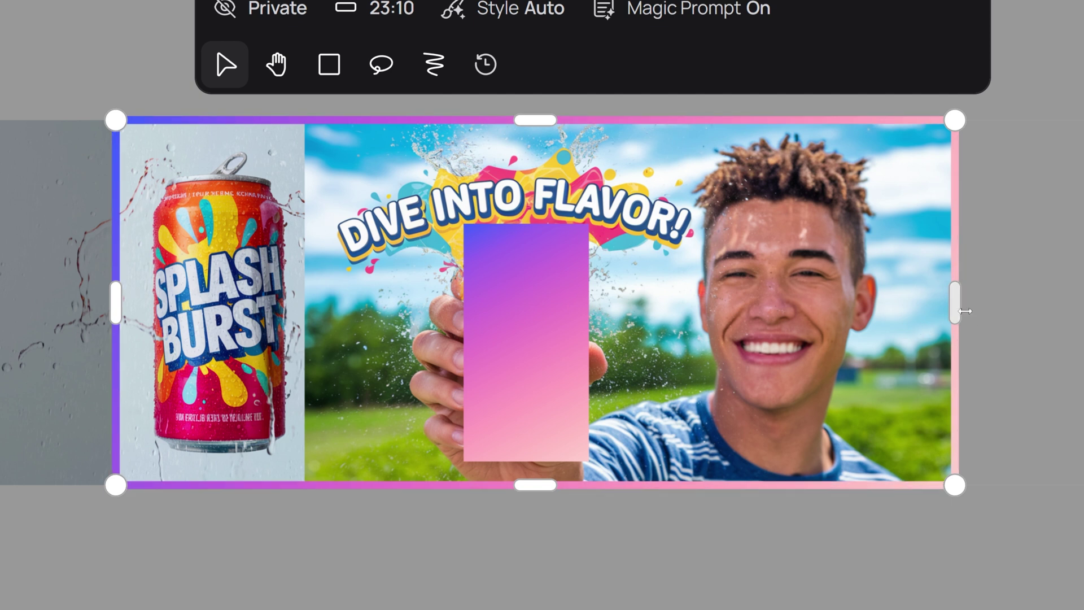
left_click_drag(955, 307, 623, 315)
left_click_drag(360, 117, 359, 148)
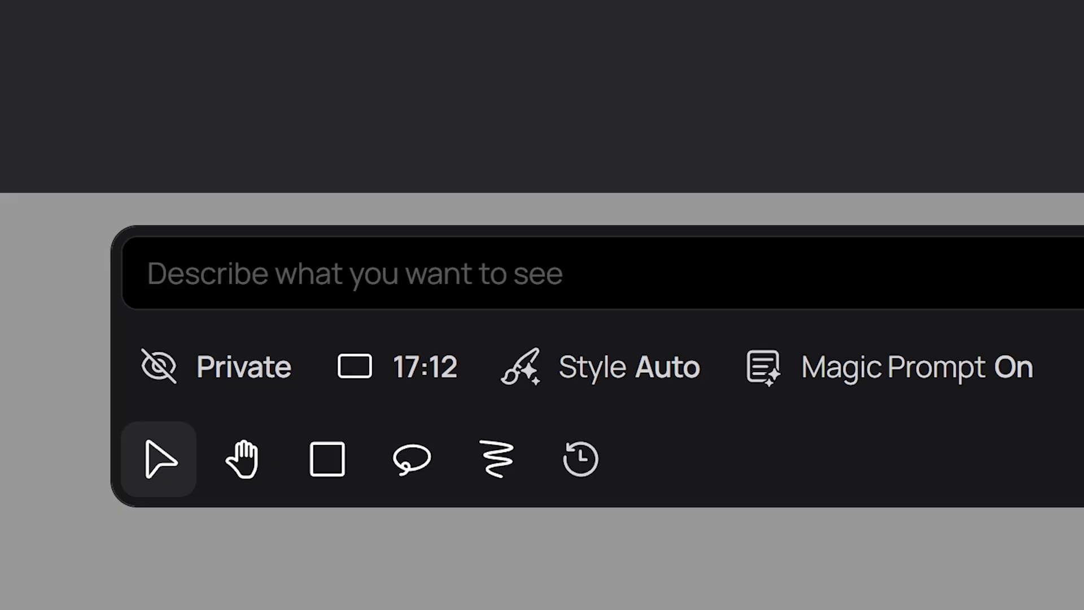
Step: Describe the SplashBurst can for the man's hand and run Magic Fill
type("on the lef")
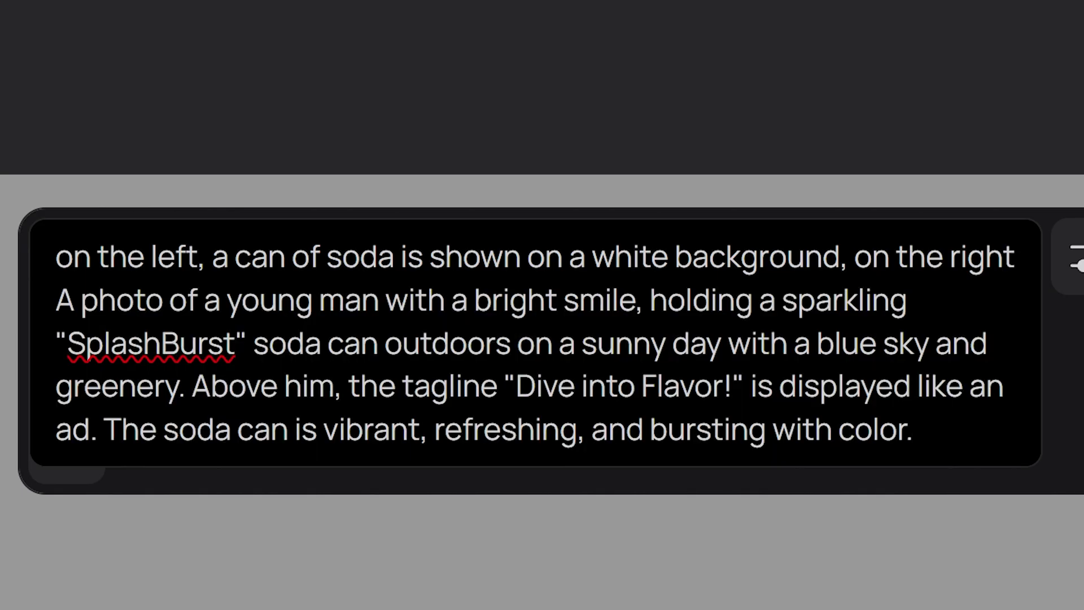
left_click(590, 293)
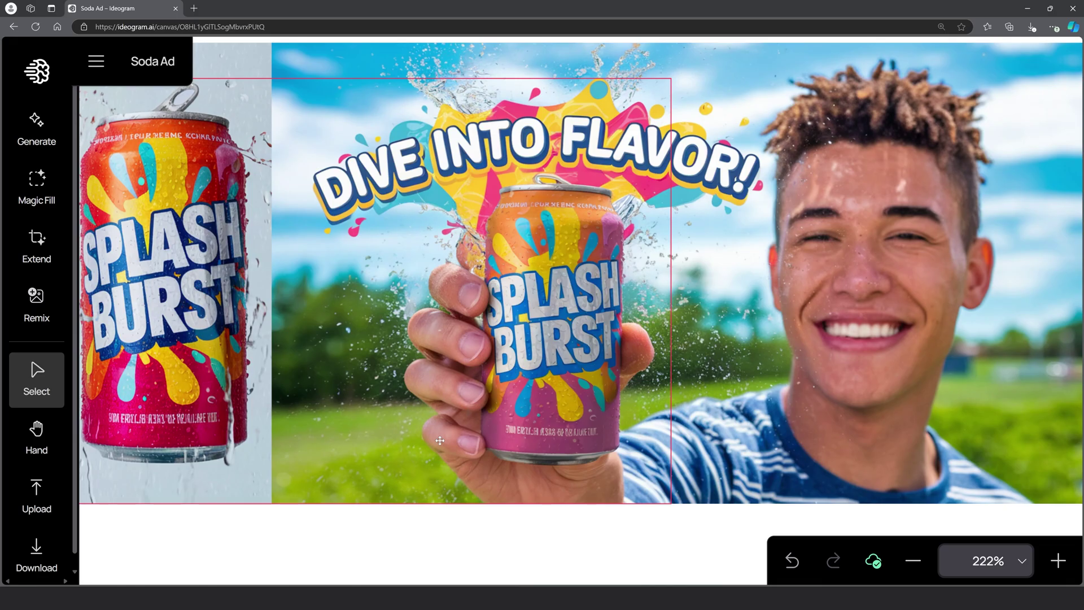
left_click_drag(440, 440, 508, 450)
Step: Cycle through the four fill results, stopping on 4/4 with the brighter red-pink can
scroll(516, 429, "right", 1)
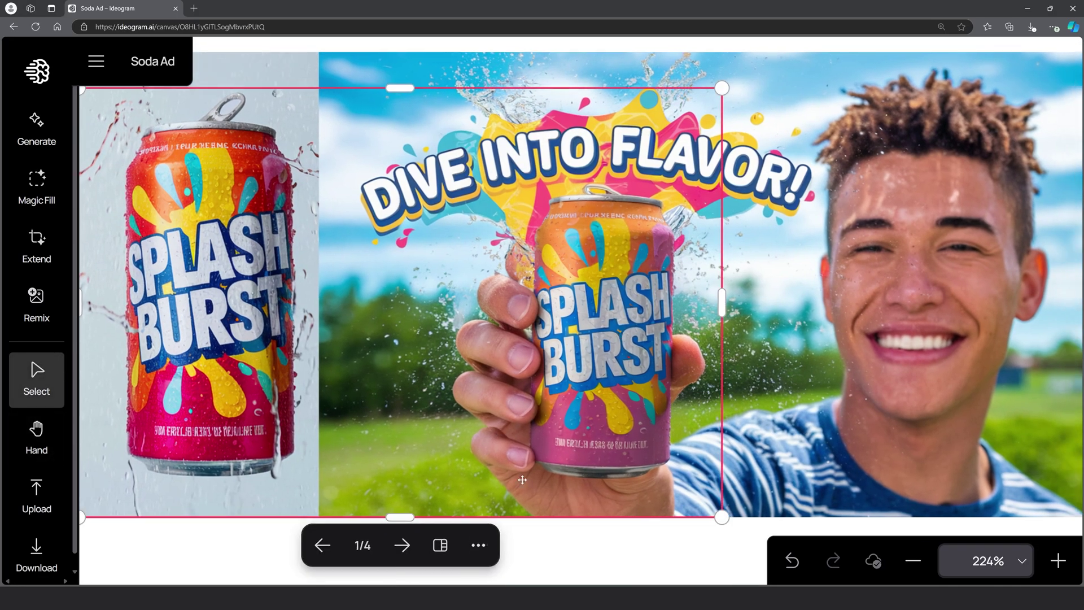
left_click(441, 545)
left_click(874, 210)
left_click(944, 212)
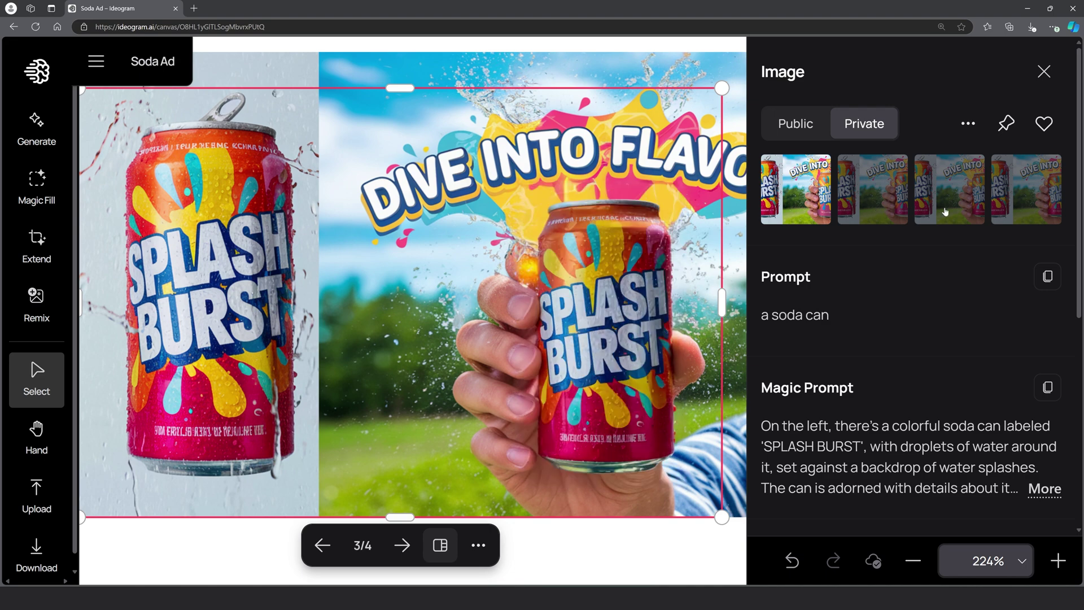
left_click(1005, 209)
left_click(441, 545)
left_click(402, 545)
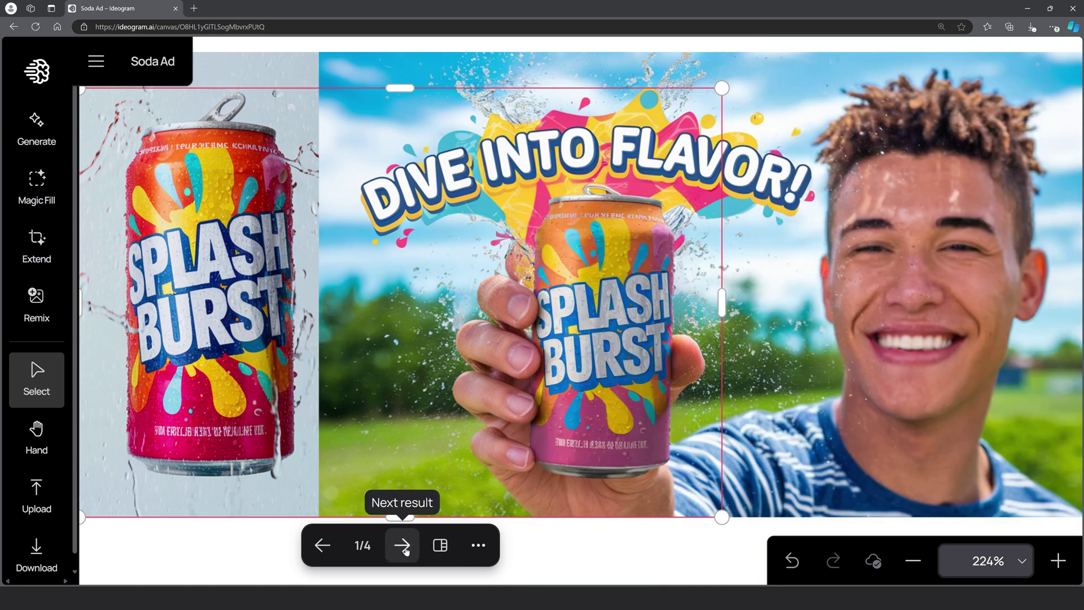
left_click(404, 546)
left_click(403, 546)
left_click(404, 546)
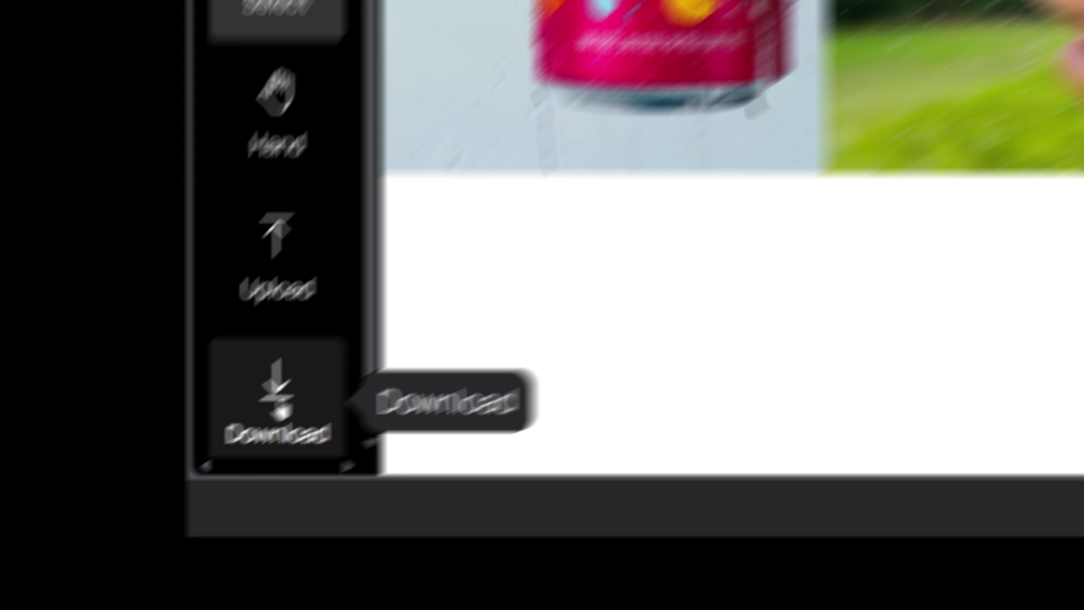
Step: Fit the download area to the ad at 1312 × 736 and bring up PNG/JPEG format choices
left_click(36, 547)
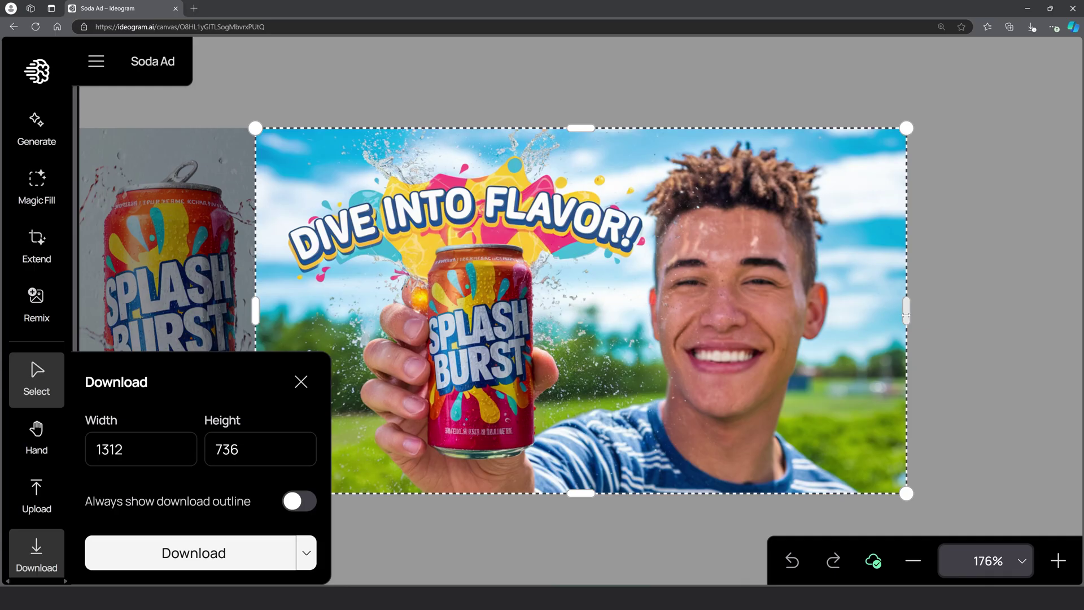
mouse_move(905, 311)
left_mouse_down()
mouse_move(985, 314)
mouse_move(820, 322)
mouse_move(903, 329)
left_mouse_up()
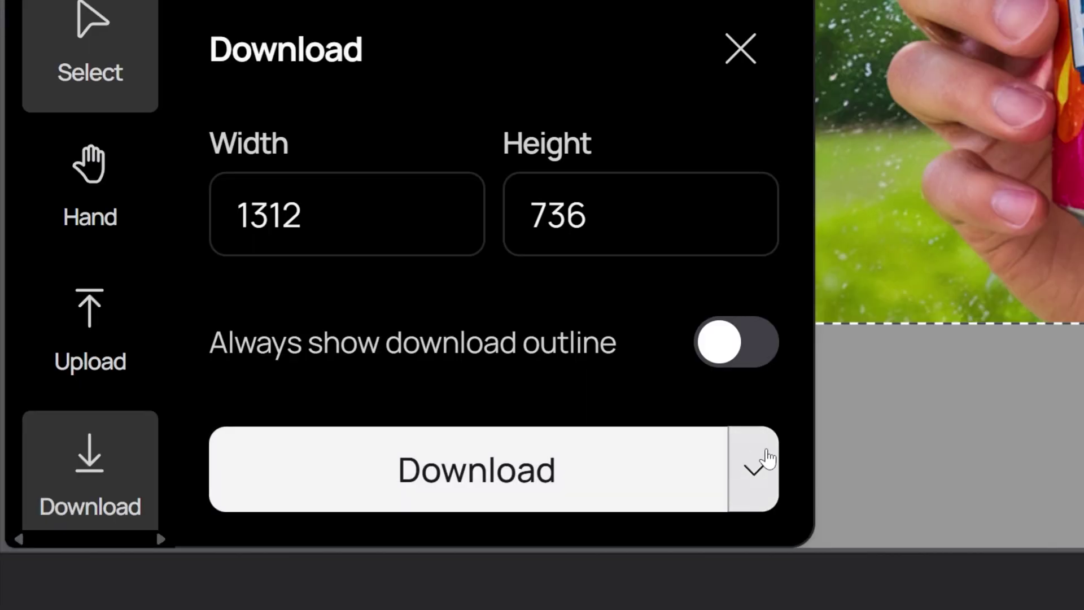
left_click(643, 486)
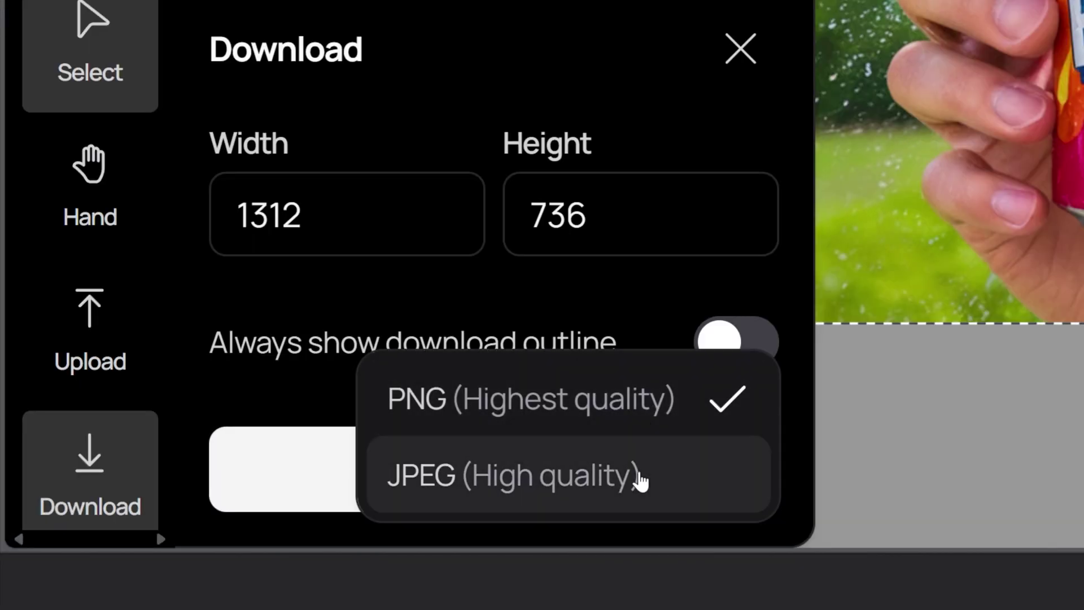